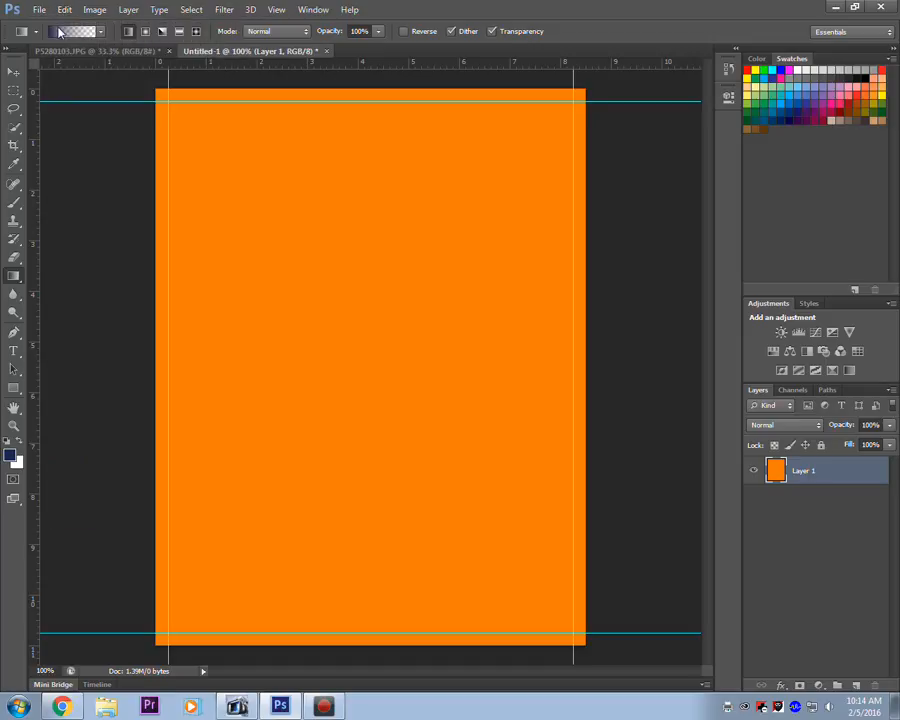
Step: Undo the orange fill on Layer 1 and fill the canvas with the dark blue foreground colour using the Paint Bucket
left_click(64, 9)
left_click(80, 53)
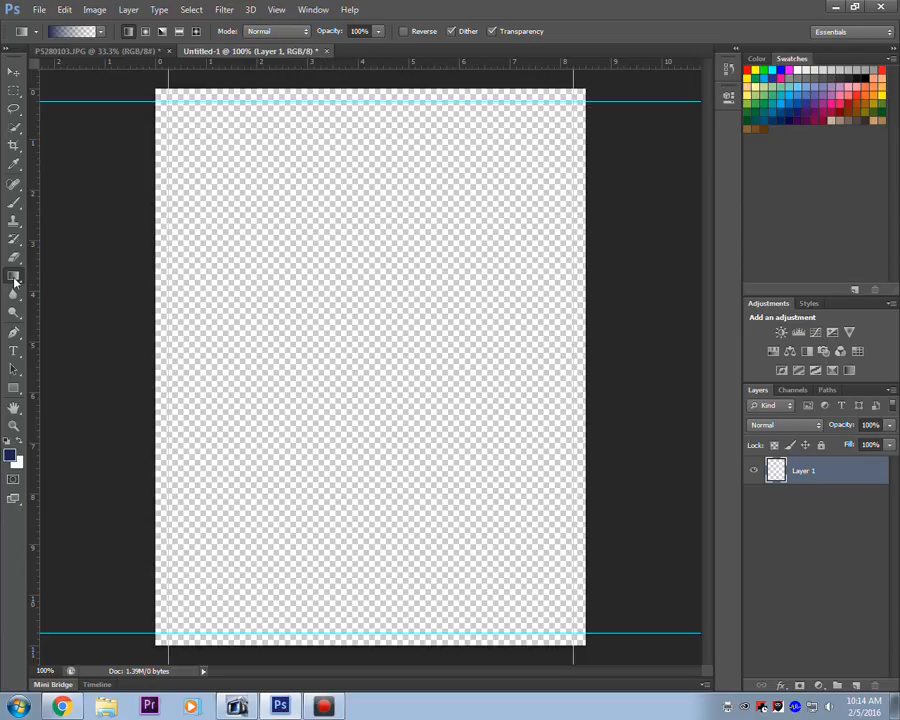
left_click_drag(13, 279, 60, 284)
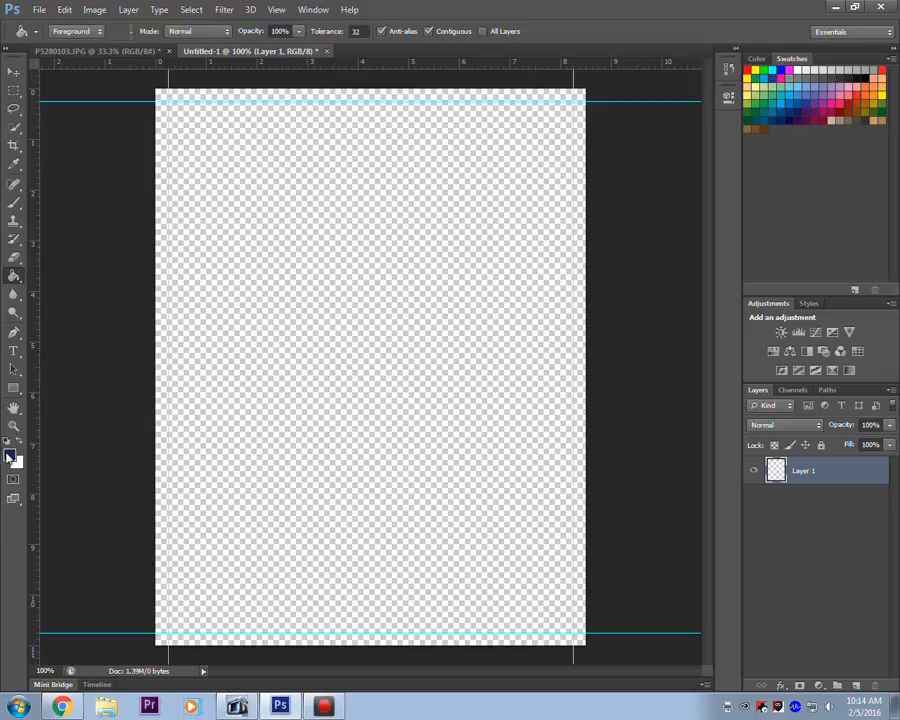
left_click(281, 321)
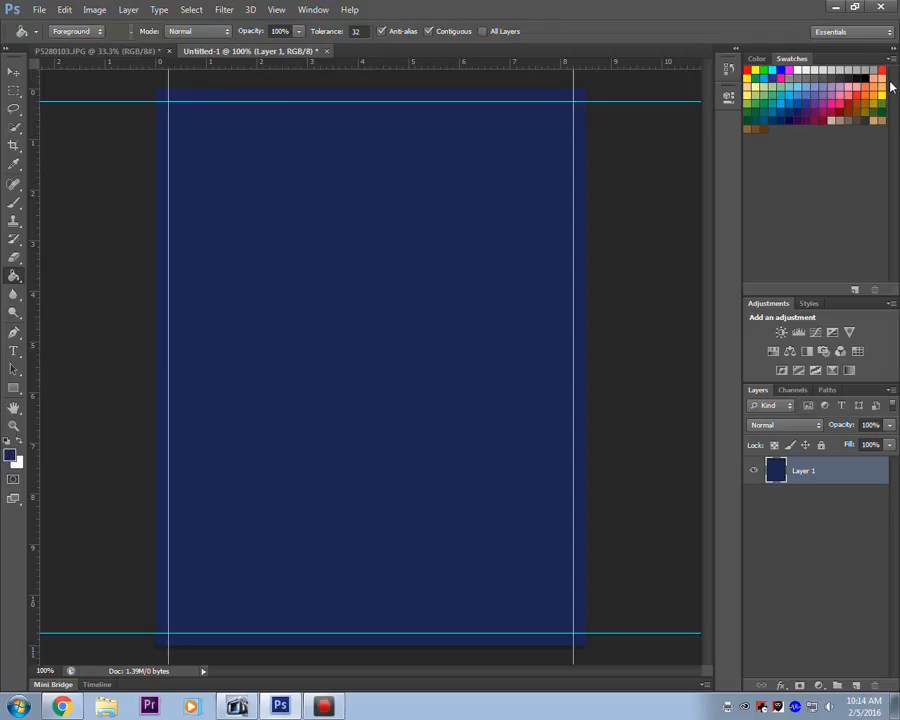
Step: Refill the canvas with a bright orange swatch, followed by a dark purple swatch
left_click(873, 91)
left_click(315, 299)
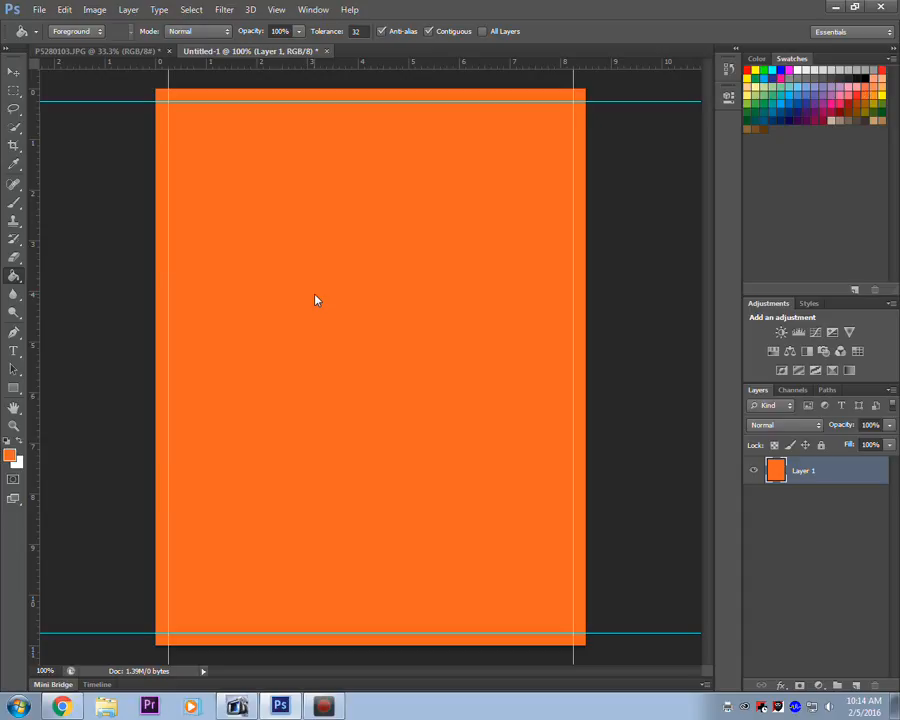
left_click(815, 112)
left_click(345, 268)
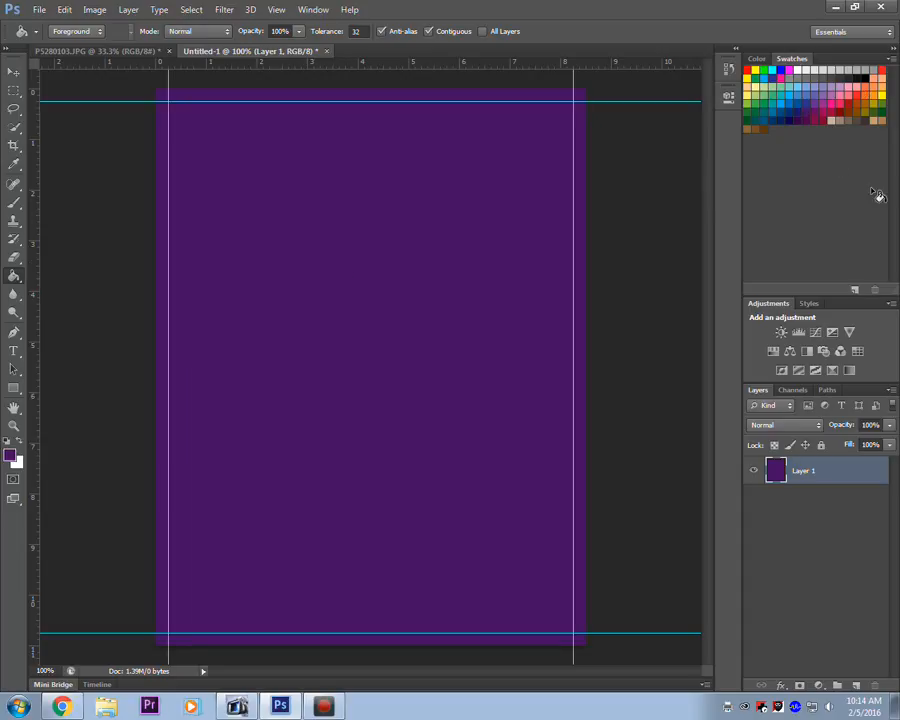
Step: Sample the slate blue of the headscarf in P5280103.JPG with the Eyedropper and fill the Untitled-1 canvas with it
left_click(121, 55)
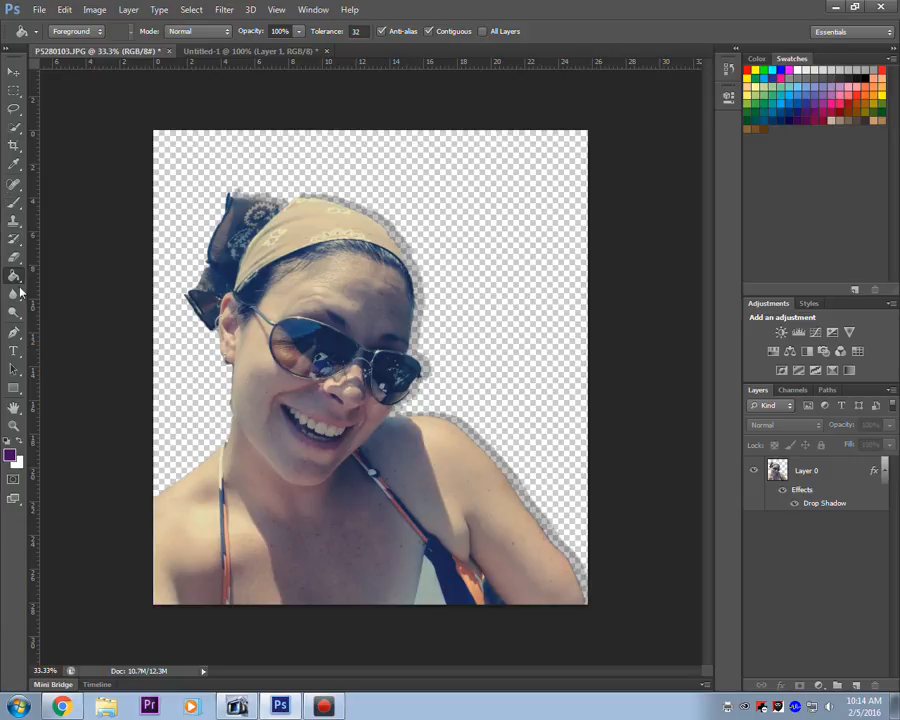
left_click(14, 165)
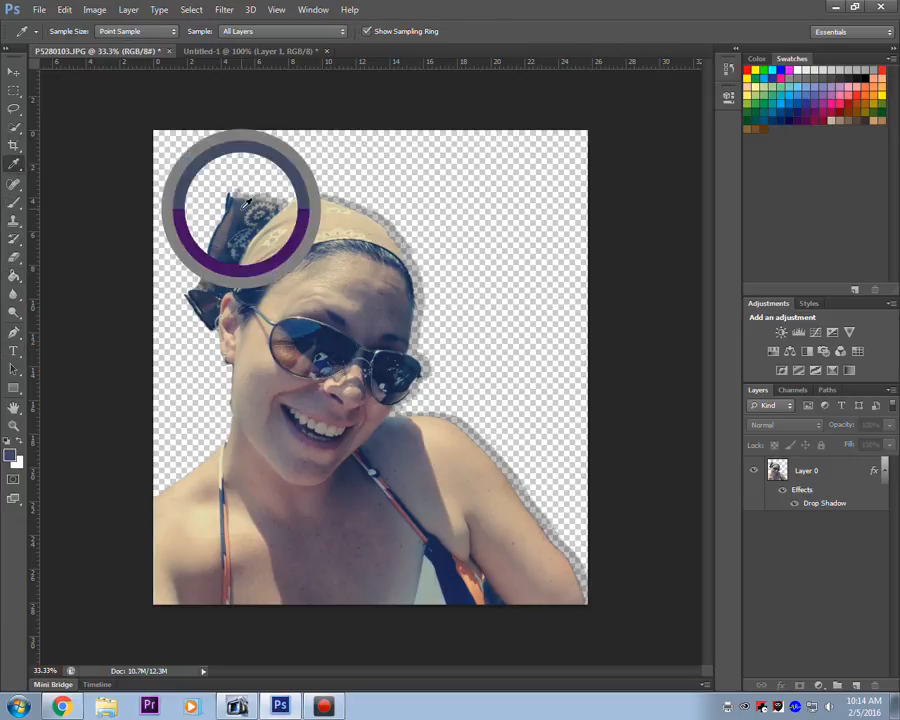
left_click(283, 52)
left_click(14, 277)
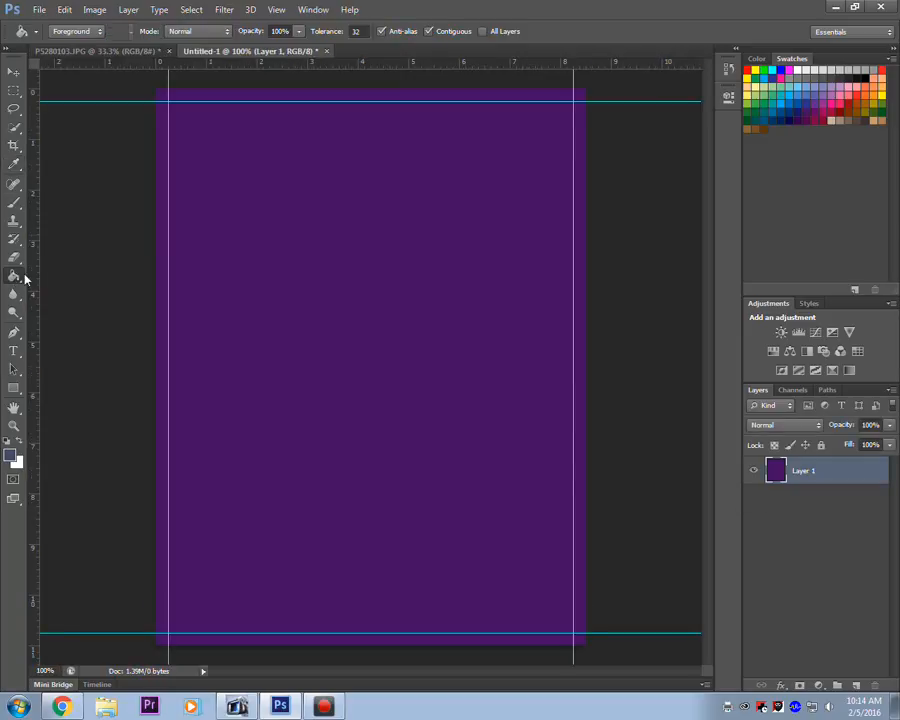
left_click(363, 231)
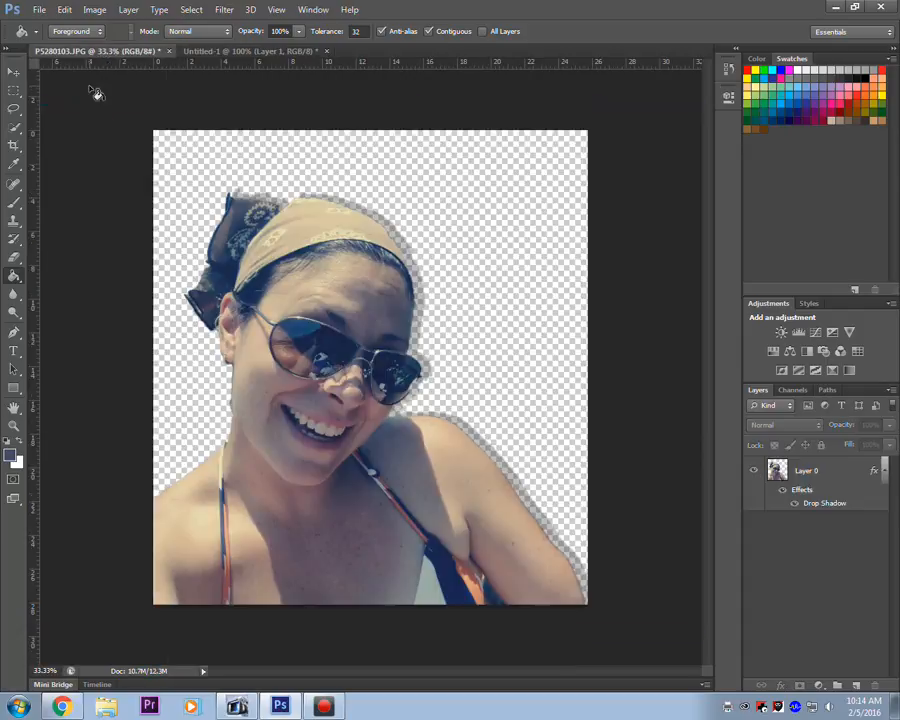
left_click(98, 51)
left_click(242, 54)
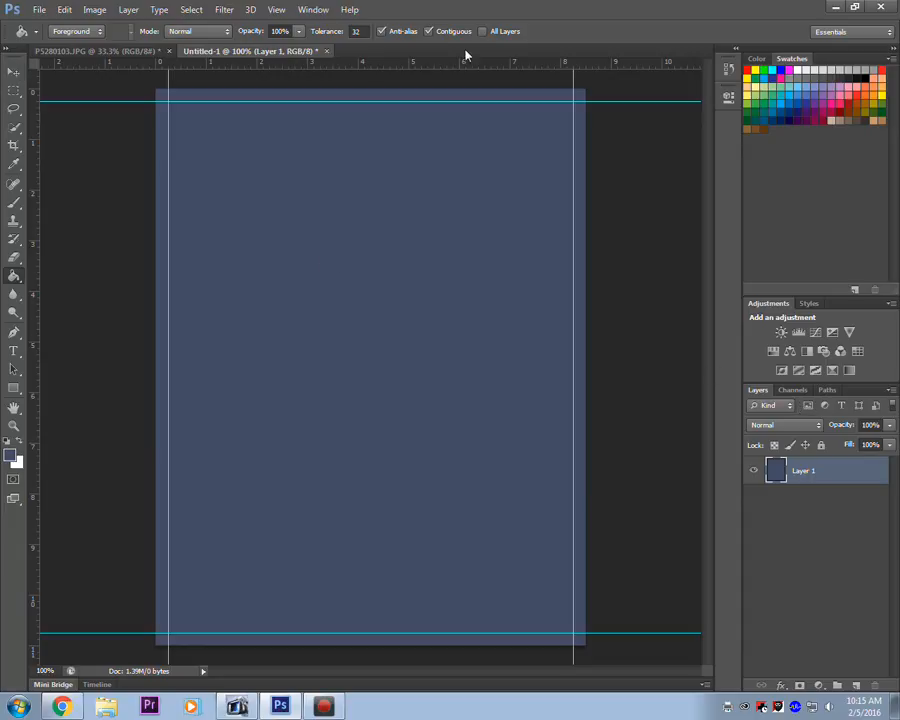
Step: Step back through all the Paint Bucket fills until Layer 1 is empty
left_click(65, 10)
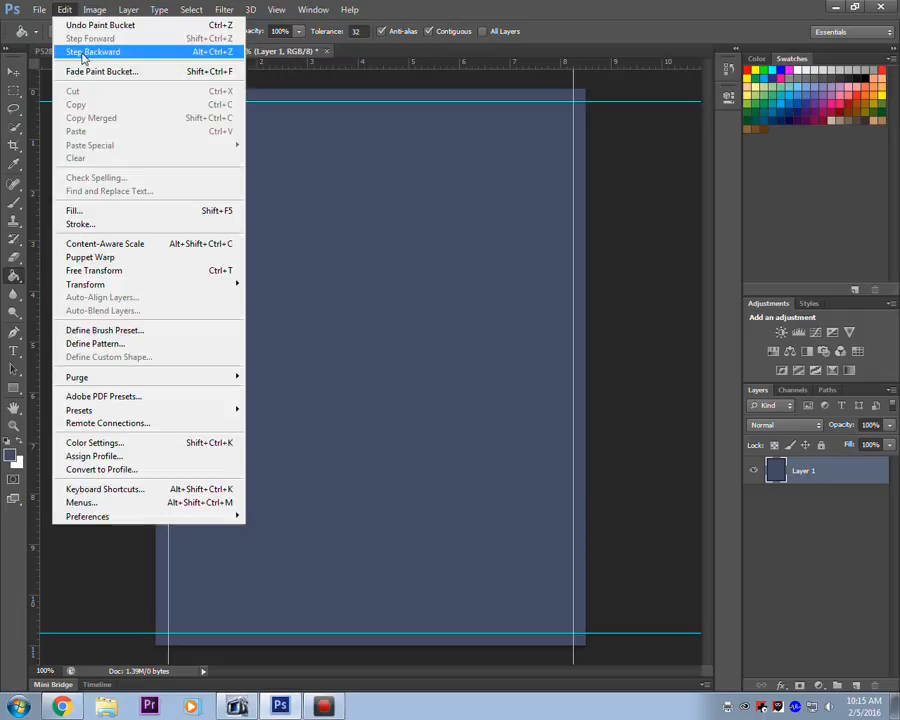
left_click(83, 52)
left_click(64, 10)
left_click(88, 53)
left_click(62, 10)
left_click(75, 52)
left_click(65, 11)
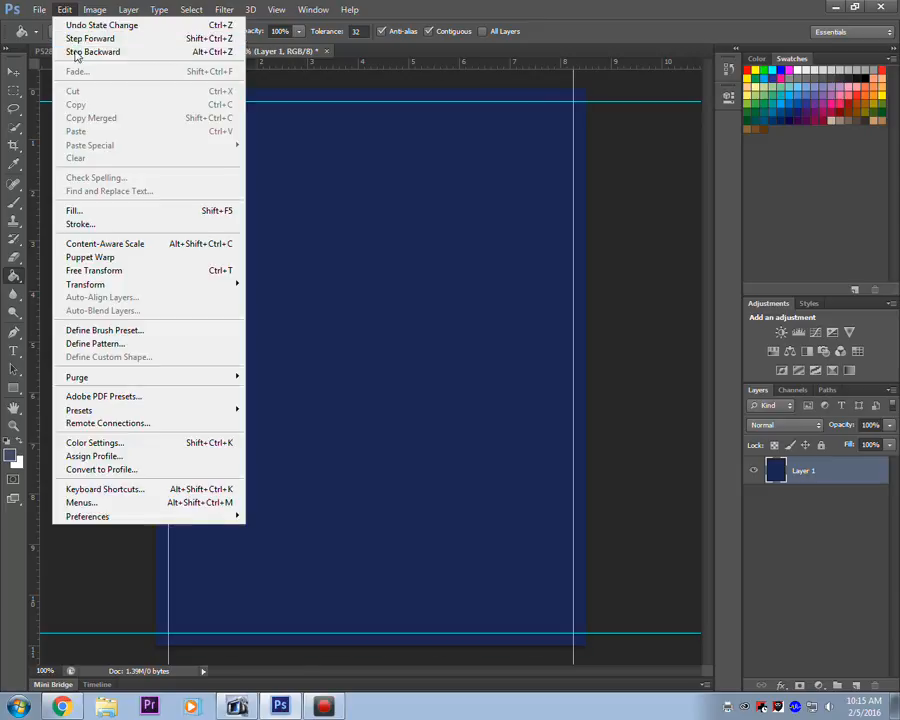
left_click(76, 53)
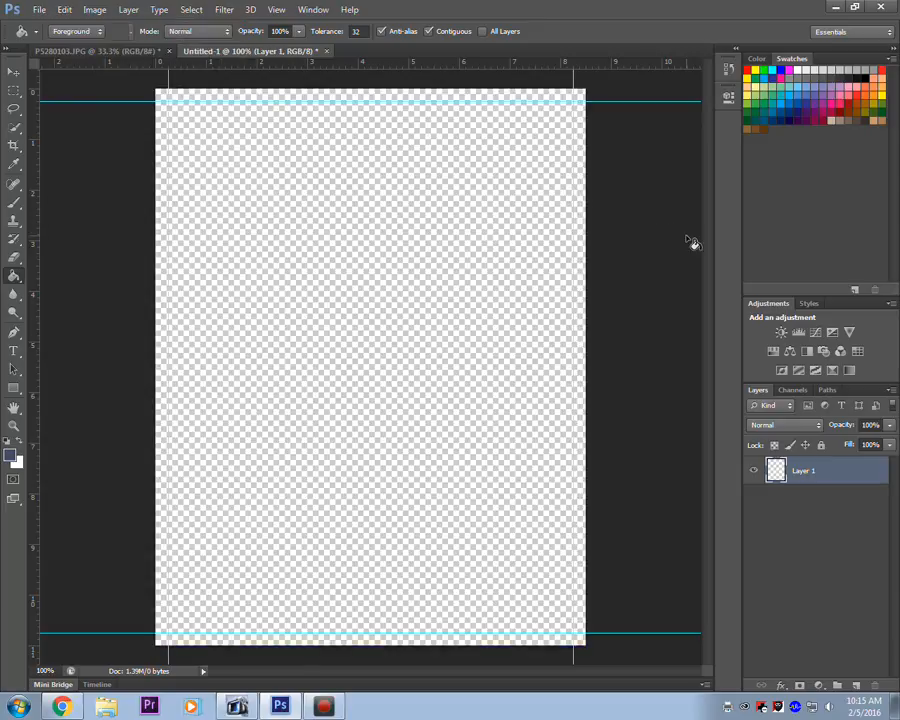
Step: Apply slate-blue-to-transparent linear gradients with the Gradient tool, running from the canvas's upper edge downward with varying lengths
right_click(15, 278)
left_click(77, 273)
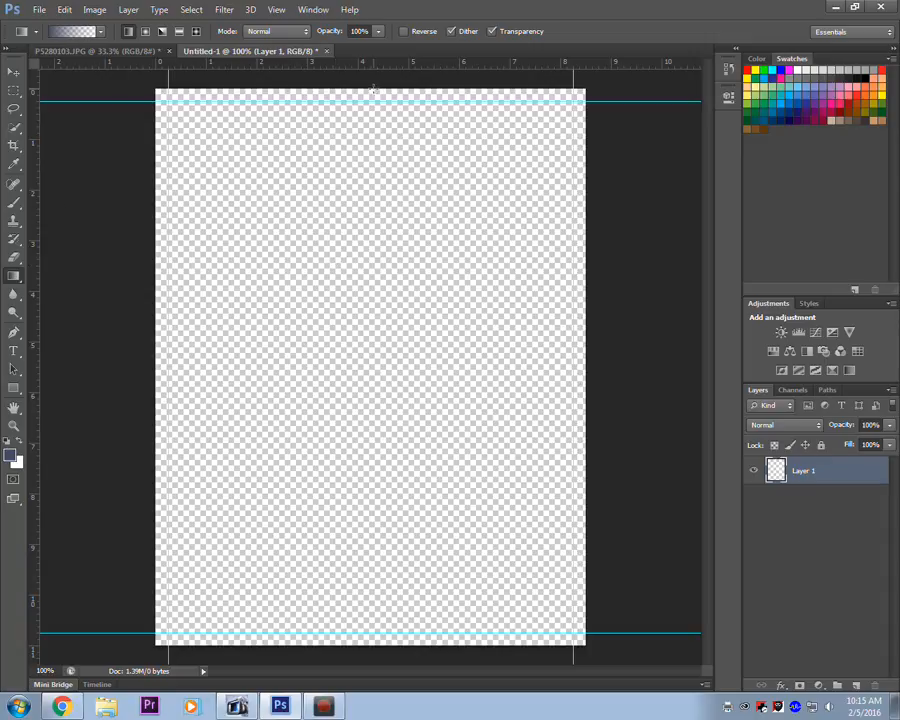
left_click_drag(372, 89, 375, 645)
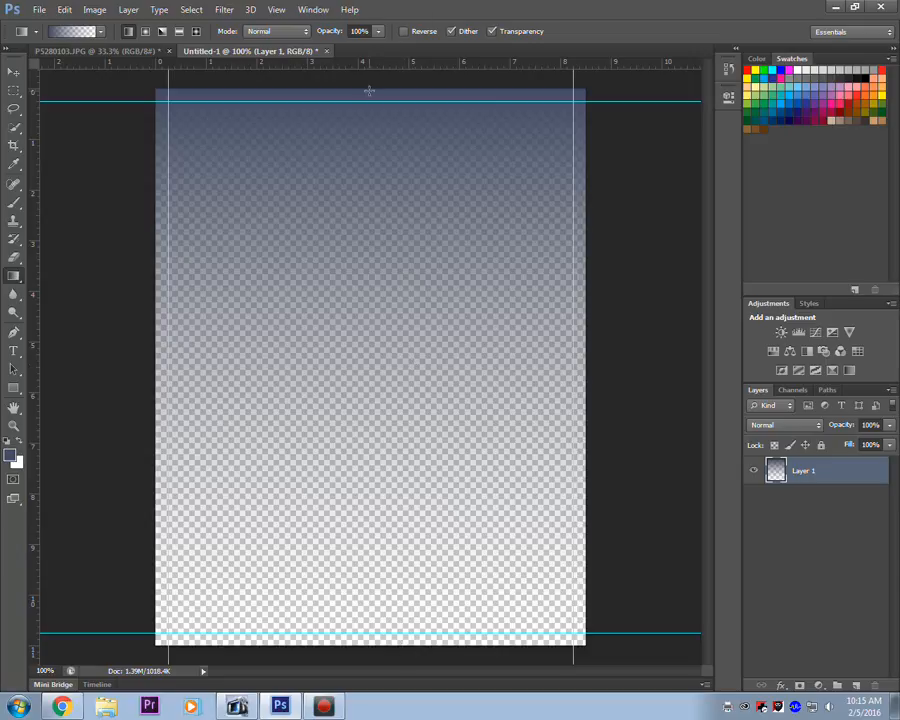
left_click_drag(369, 89, 369, 201)
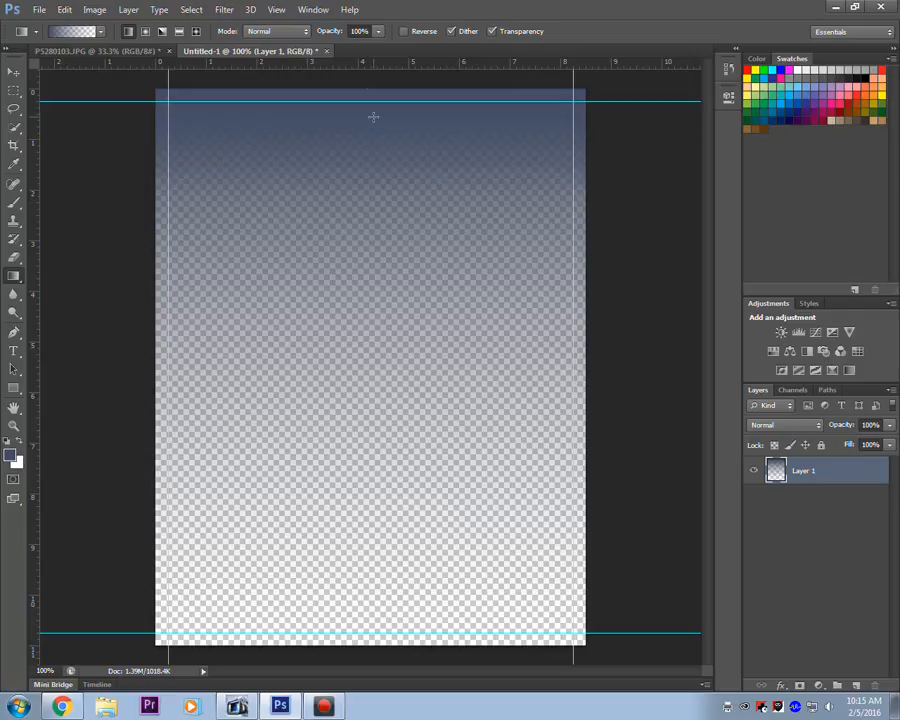
left_click_drag(350, 131, 387, 718)
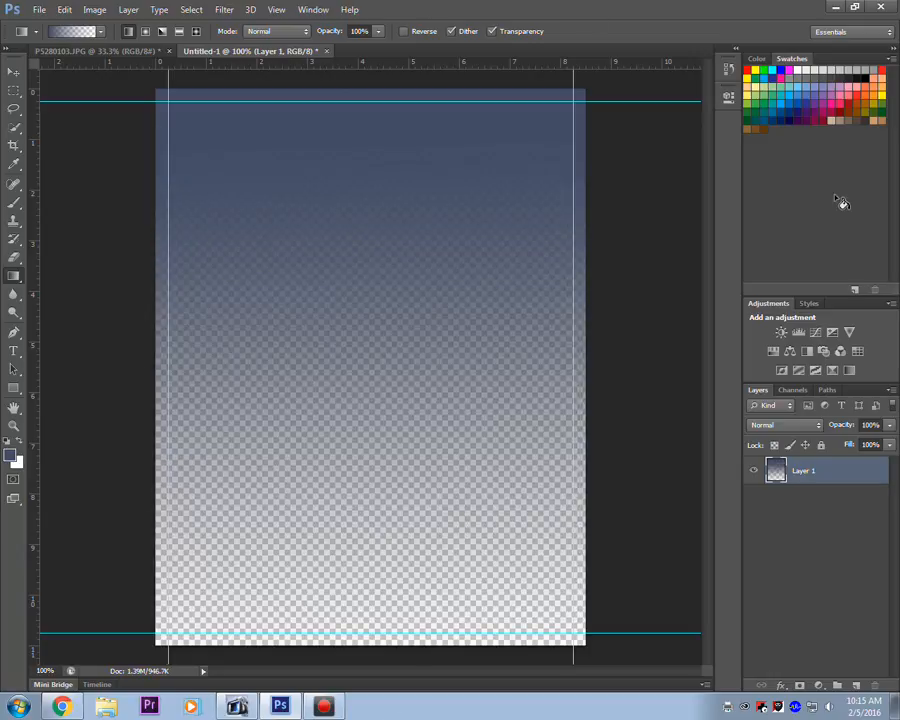
Step: Layer more vertical slate-blue-to-transparent gradients over the canvas, including strokes that end well below its lower edge
key("ctrl+minus")
key("ctrl+minus")
key("ctrl+minus")
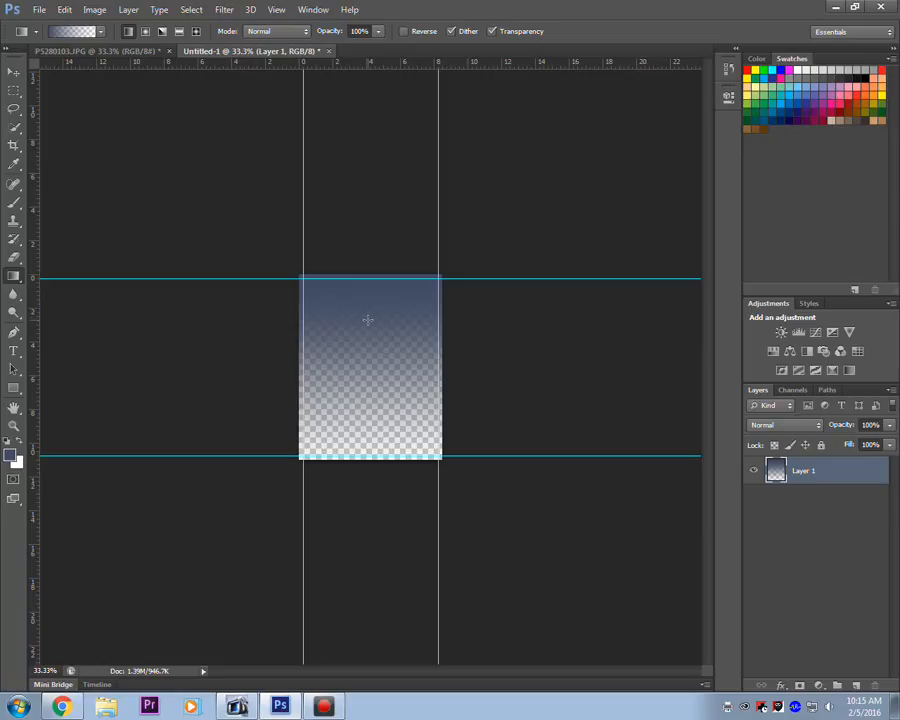
left_click_drag(367, 317, 376, 629)
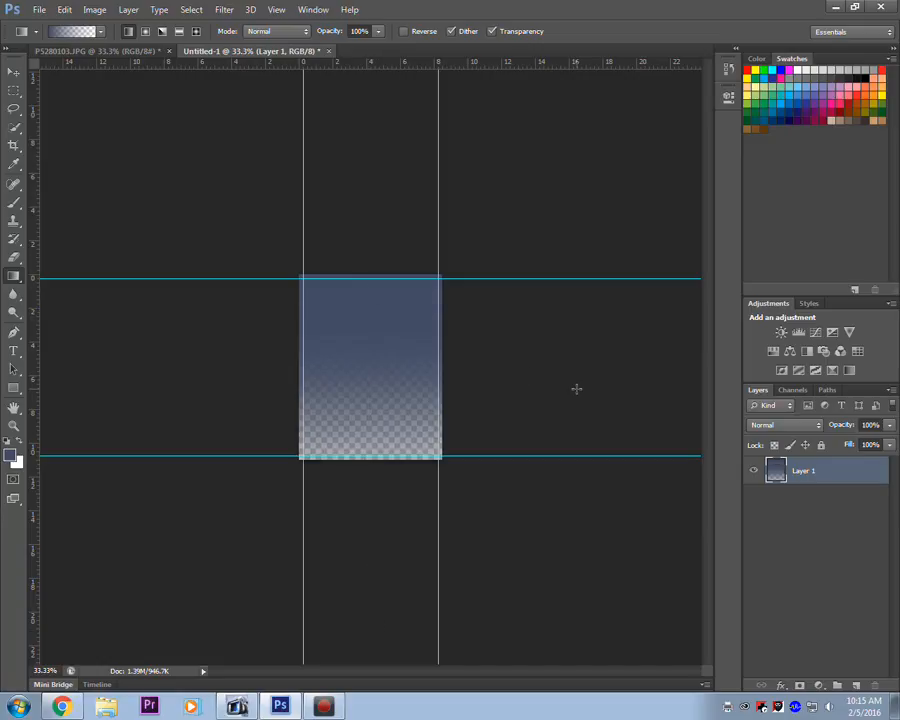
left_click_drag(376, 370, 378, 516)
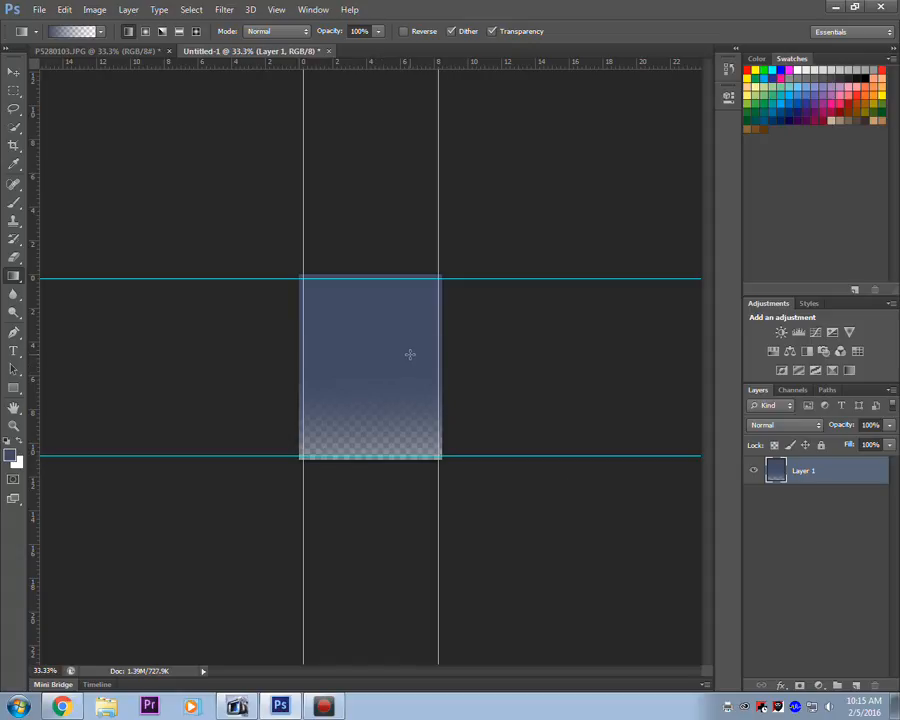
mouse_move(370, 288)
left_mouse_down()
mouse_move(373, 508)
mouse_move(366, 302)
left_mouse_up()
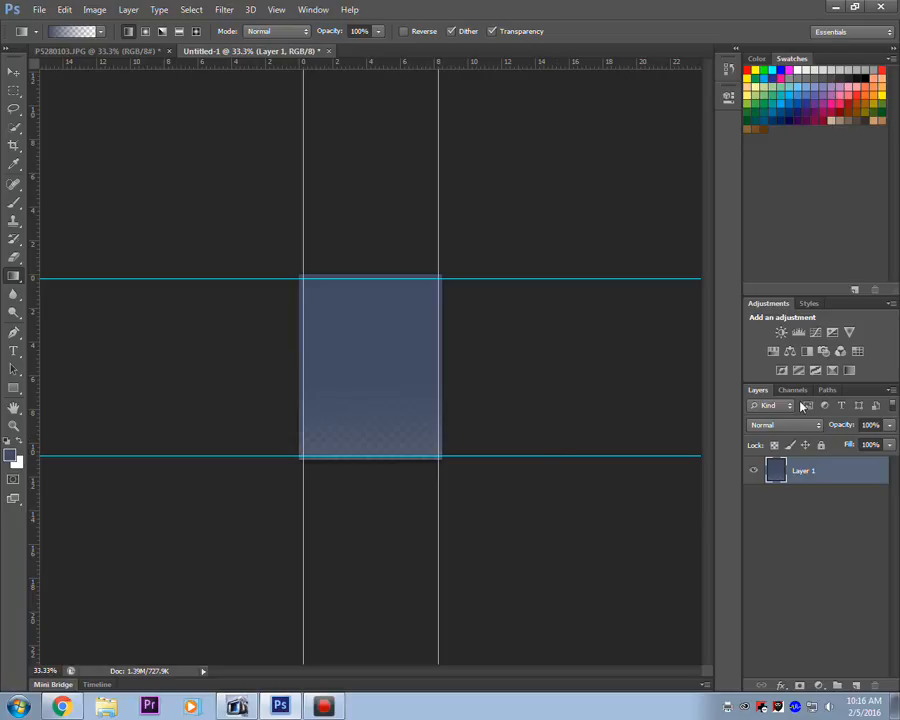
Step: Step back through all the slate blue gradients until Layer 1 is transparent
left_click(64, 9)
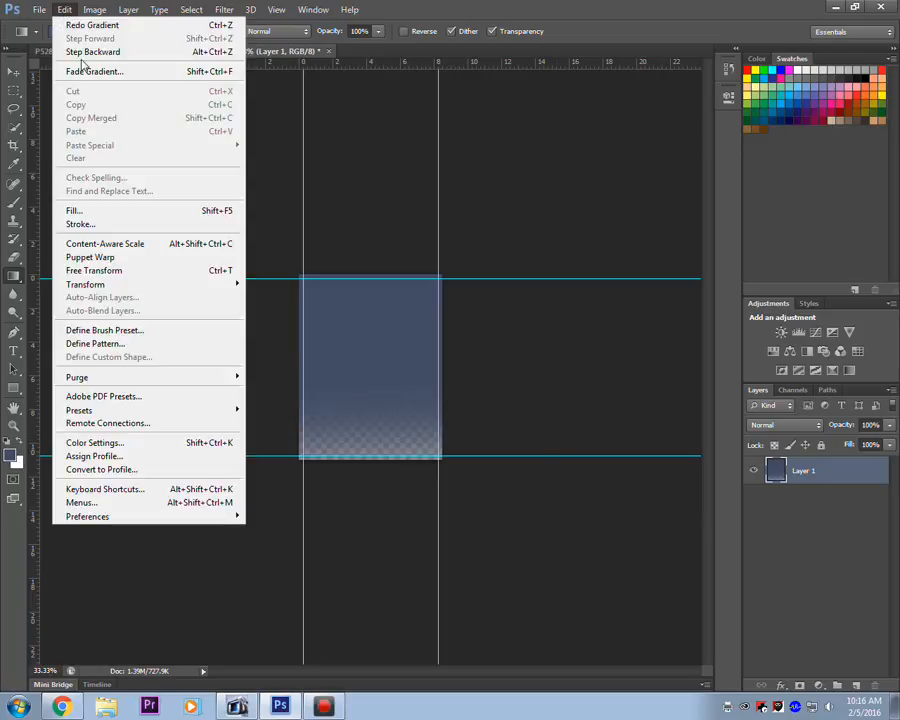
left_click(75, 52)
left_click(64, 9)
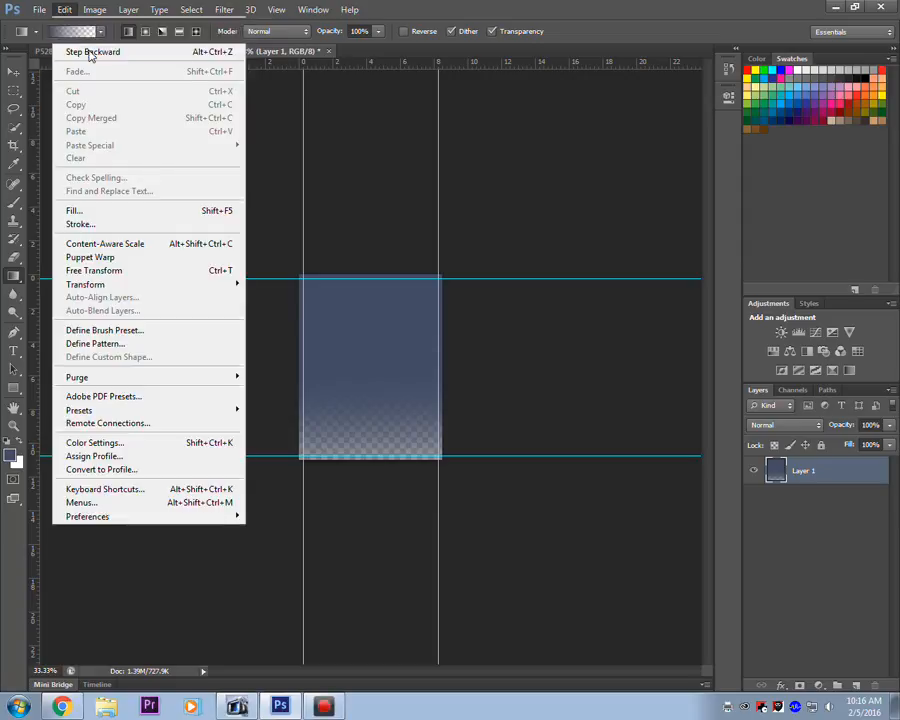
left_click(90, 52)
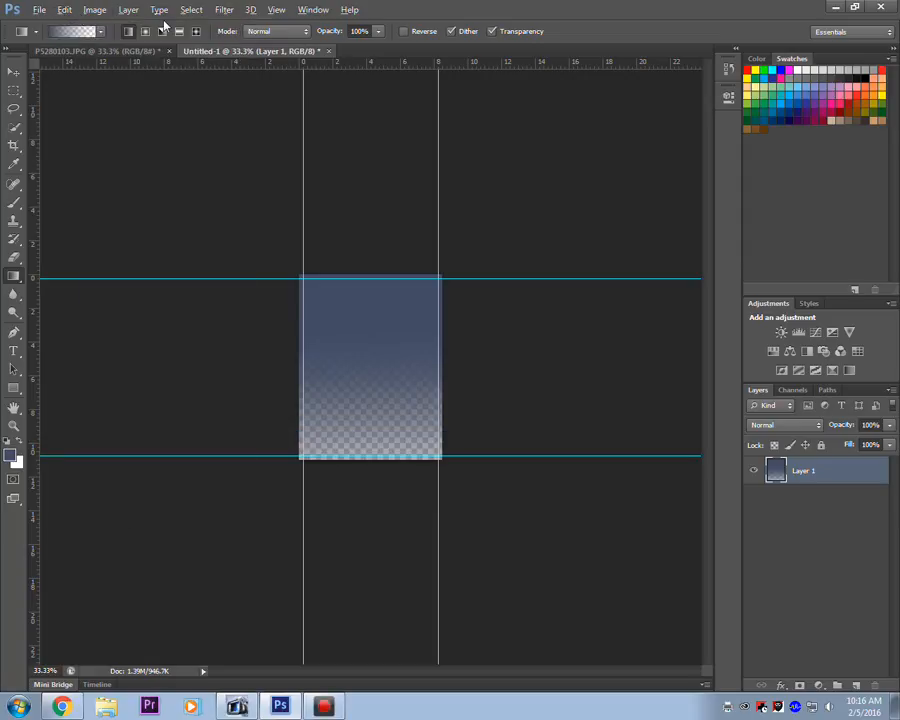
key("ctrl+alt+z")
key("ctrl+alt+z")
key("ctrl+alt+z")
key("ctrl+alt+z")
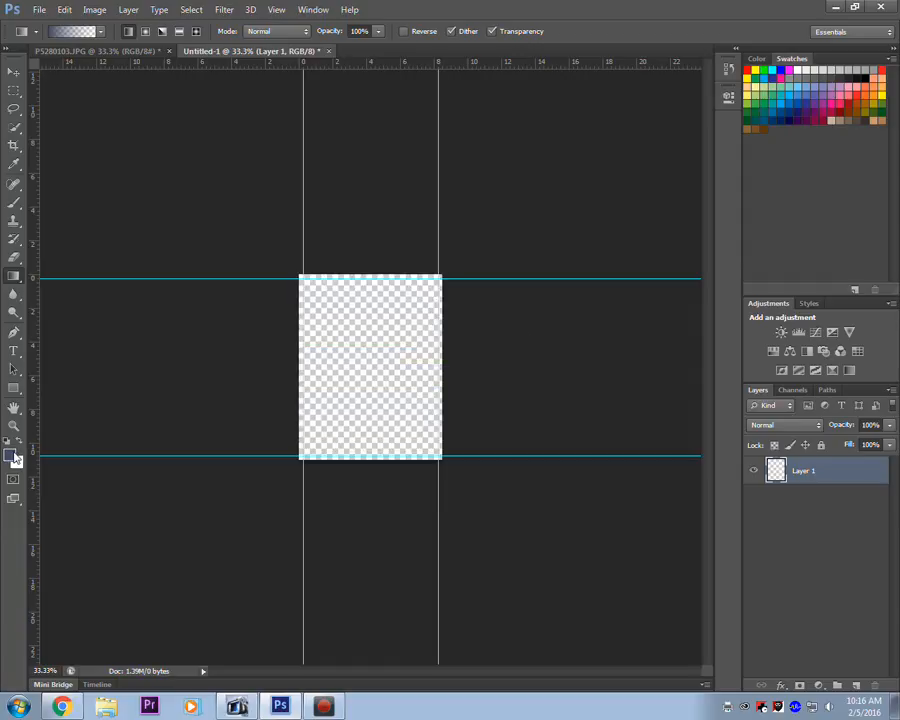
Step: Set the foreground to black and draw downward linear gradients over the canvas, first black-to-transparent, then with the black-to-white preset
left_click(862, 74)
left_click_drag(376, 272, 379, 508)
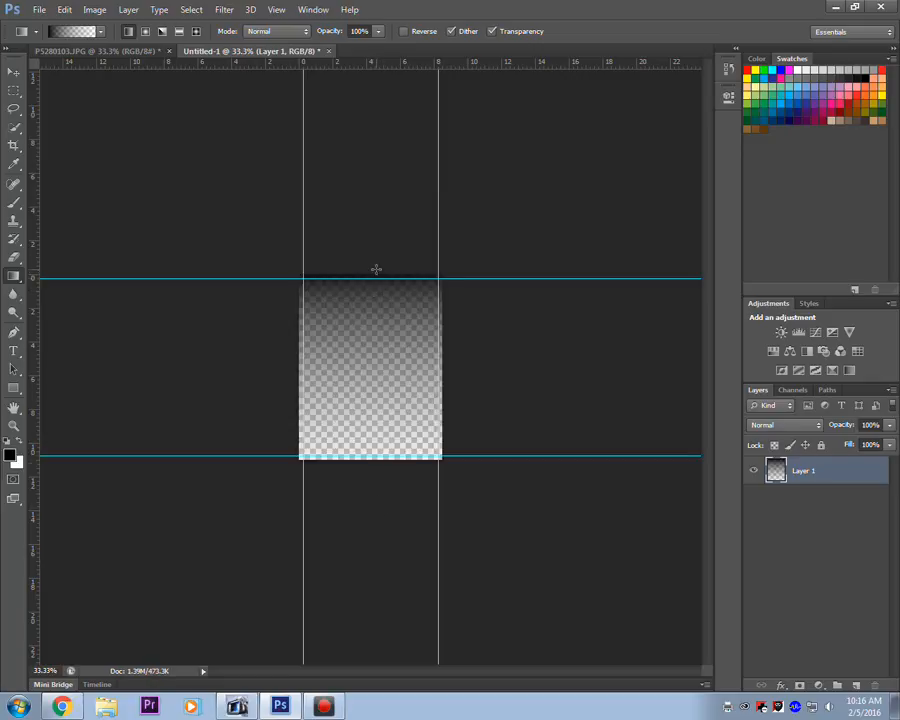
left_click(101, 33)
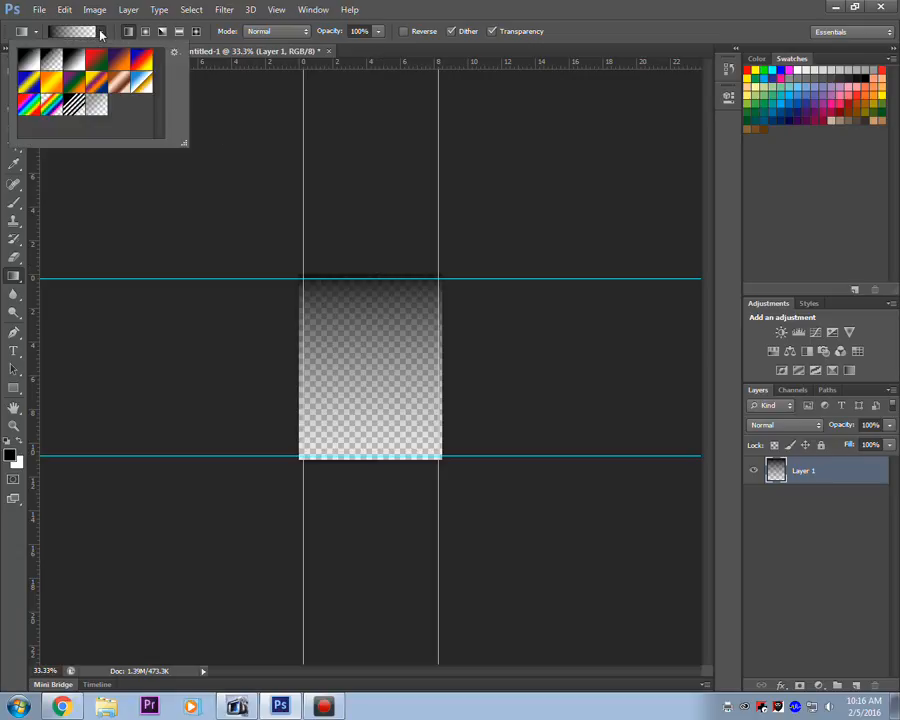
left_click(33, 60)
left_click(379, 278)
left_click_drag(379, 278, 389, 540)
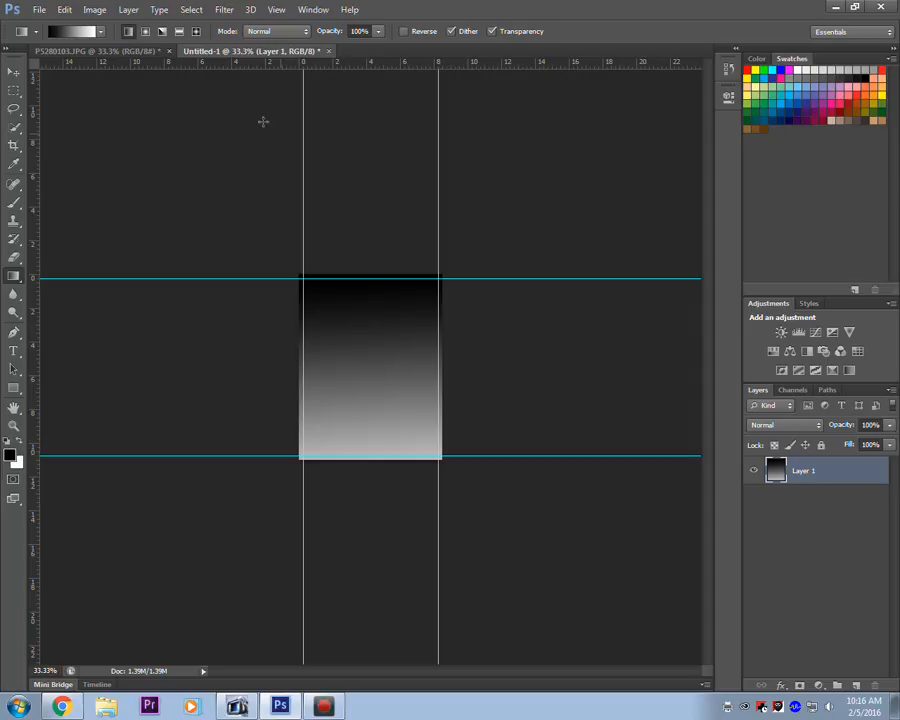
Step: Switch to the radial gradient style and draw black-to-white gradients from the upper edge, then outward from the canvas centre
left_click(145, 33)
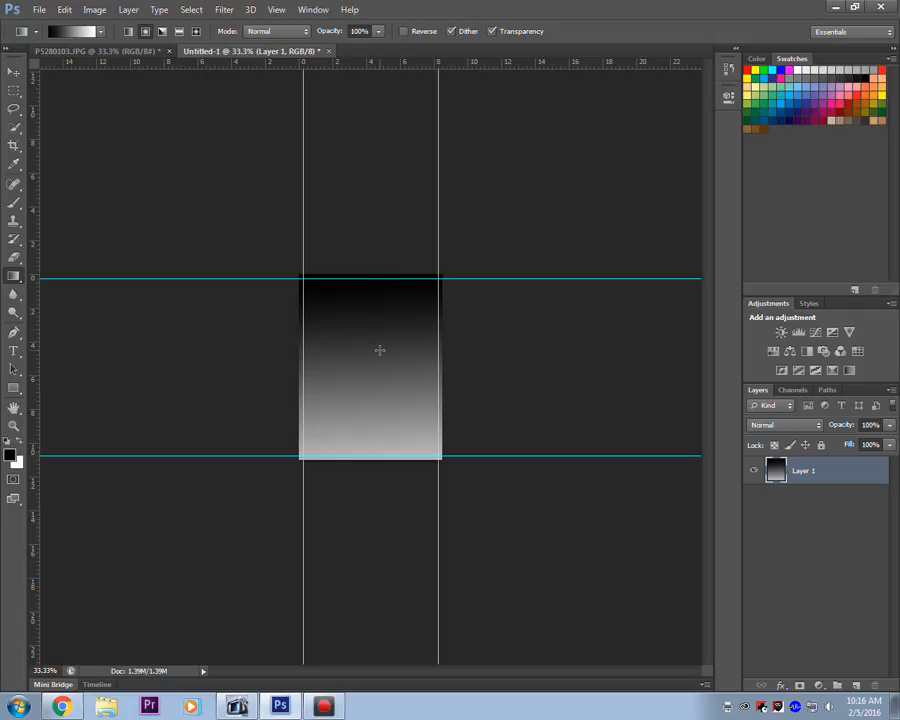
left_click_drag(371, 278, 372, 481)
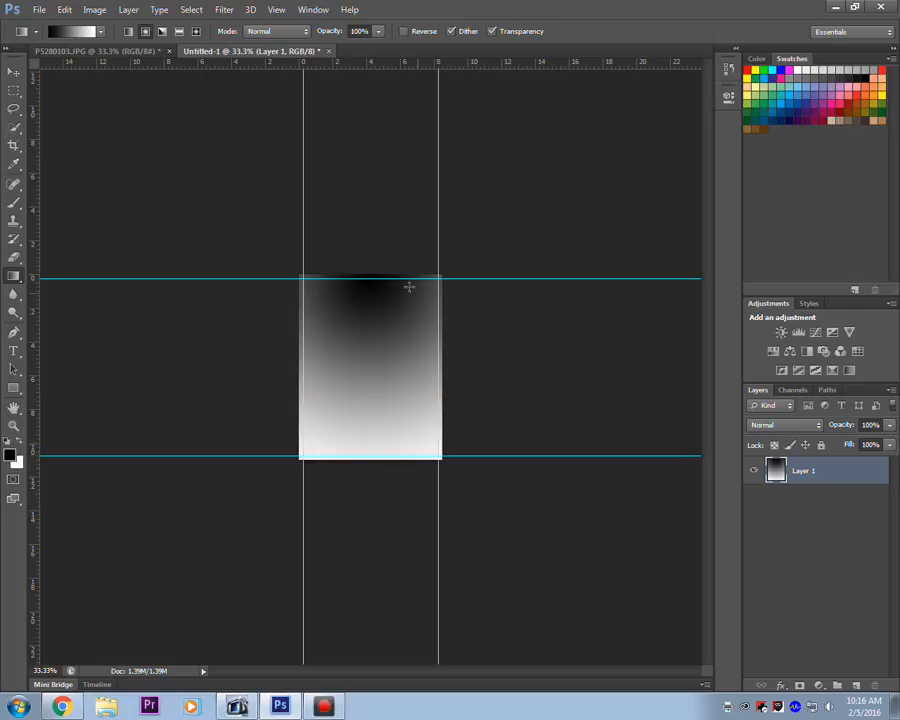
left_click_drag(371, 372, 562, 360)
left_click_drag(371, 366, 762, 377)
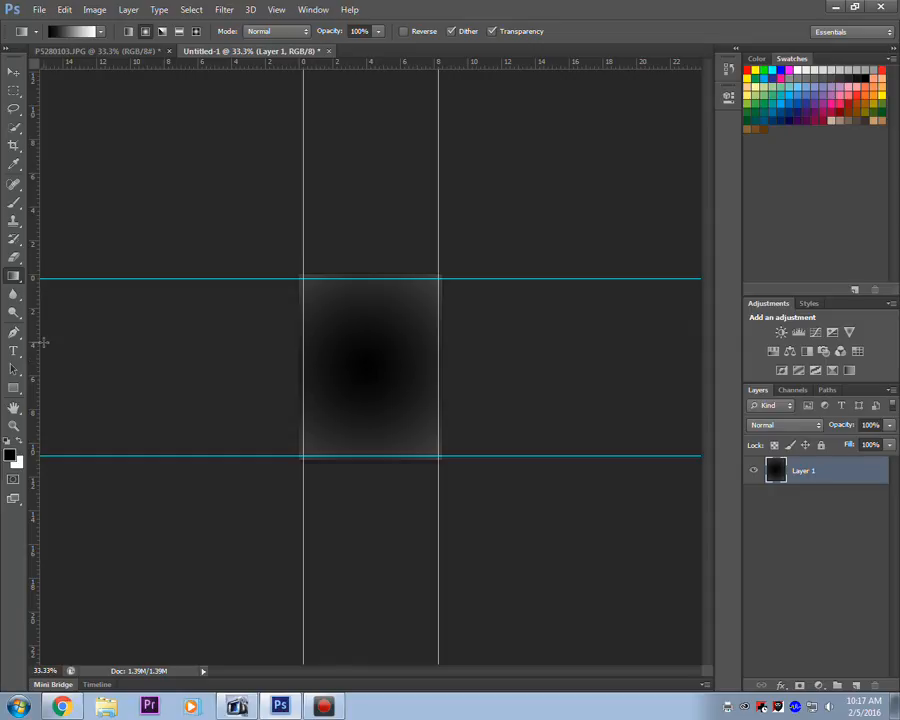
Step: Add a vertical and a horizontal guide through the canvas centre and draw a radial gradient from their intersection past the canvas's side edge
left_click_drag(34, 347, 374, 315)
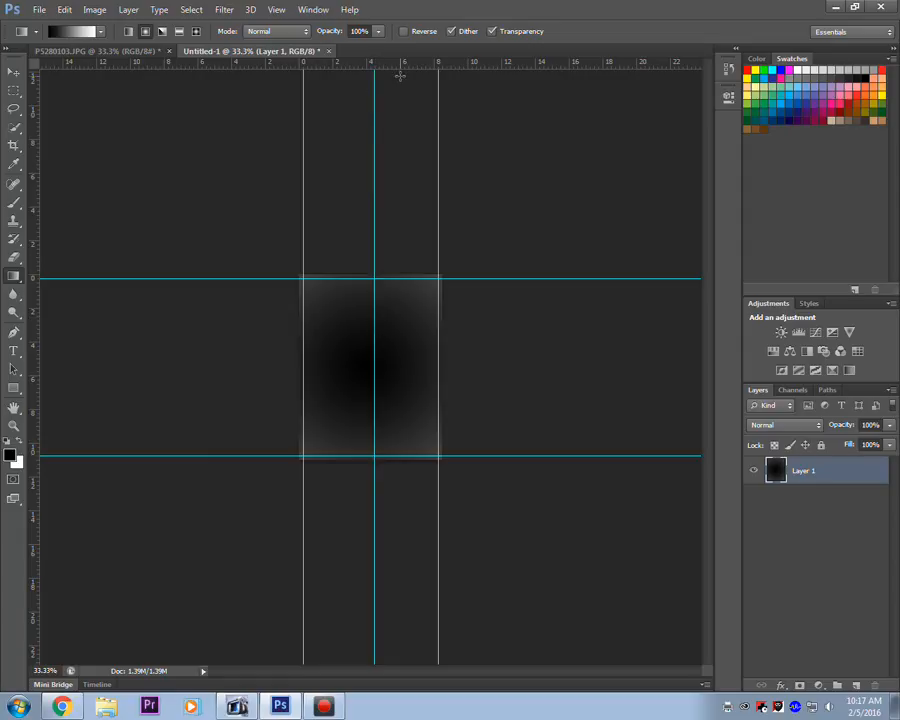
left_click_drag(403, 67, 445, 367)
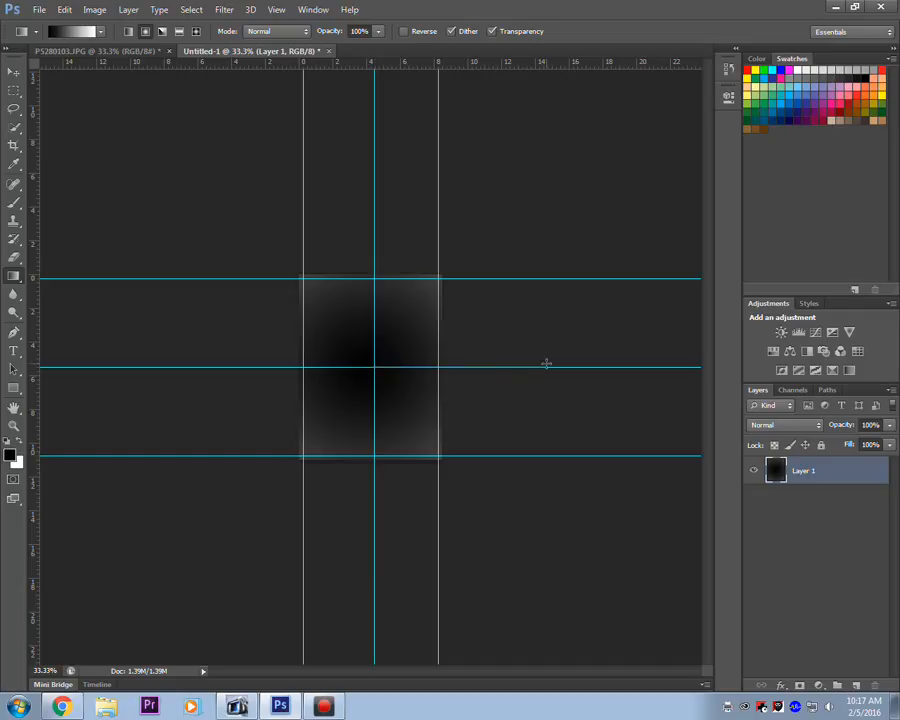
left_click_drag(548, 371, 547, 371)
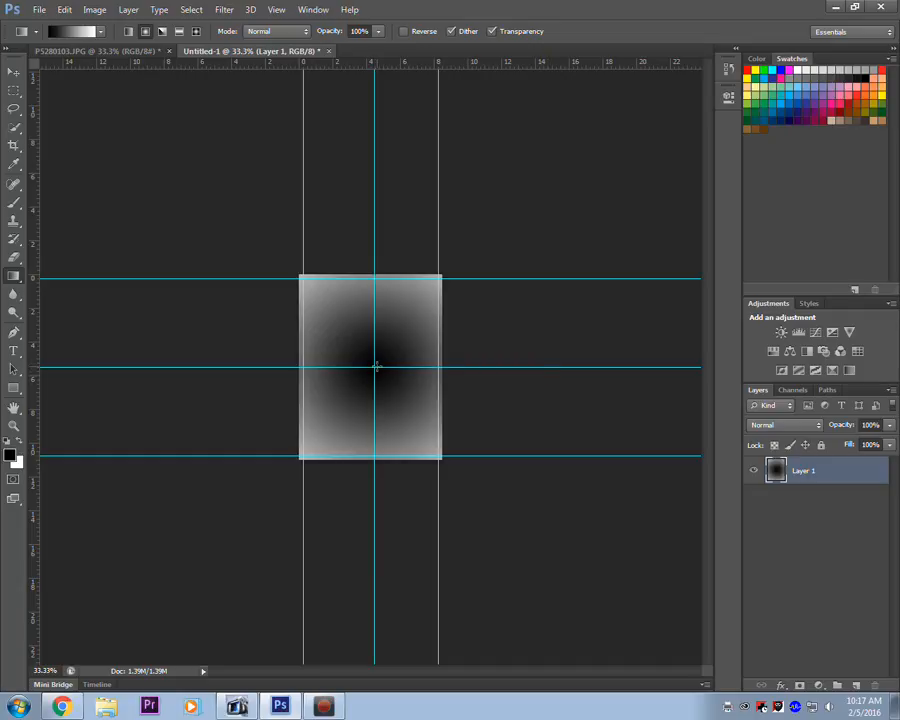
left_click_drag(374, 367, 678, 370)
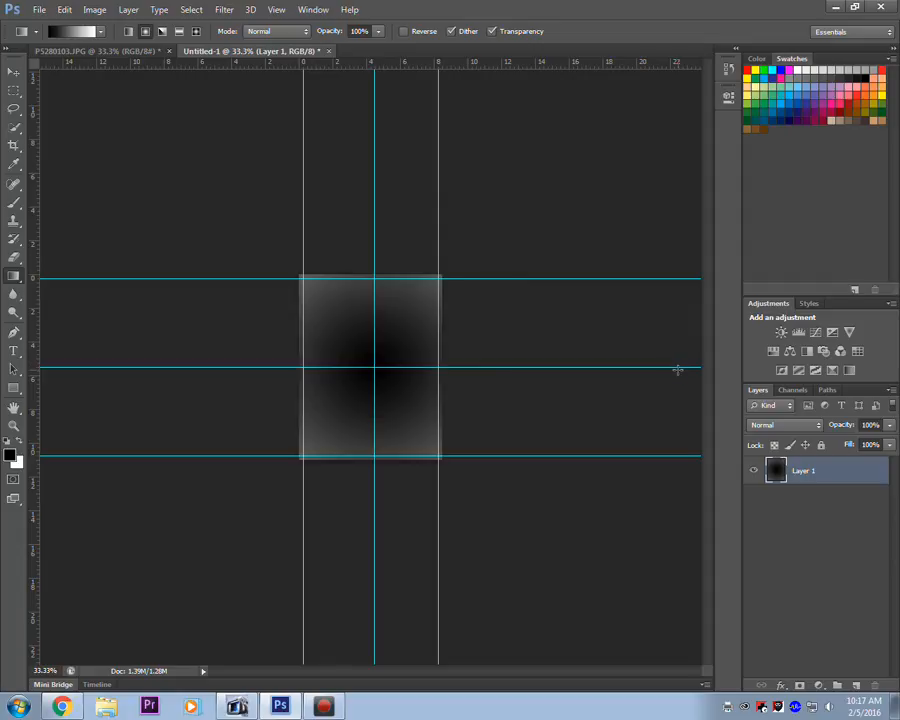
Step: Switch to the diamond gradient style and draw black-to-white gradients from the guide intersection, ending with one reaching far above the canvas
left_click(196, 33)
left_click_drag(374, 417, 372, 506)
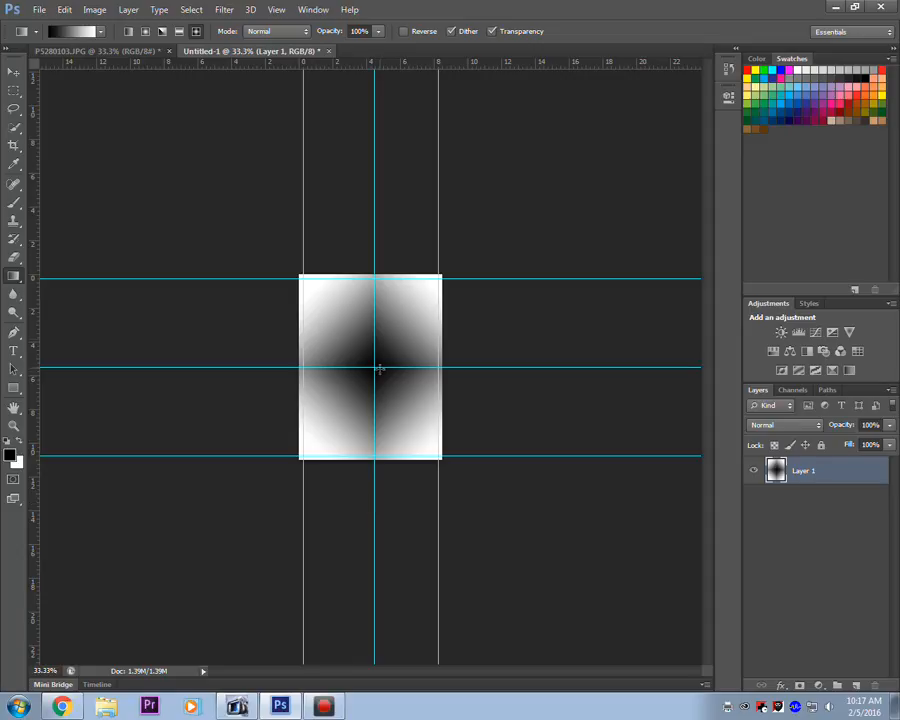
left_click_drag(375, 262, 375, 262)
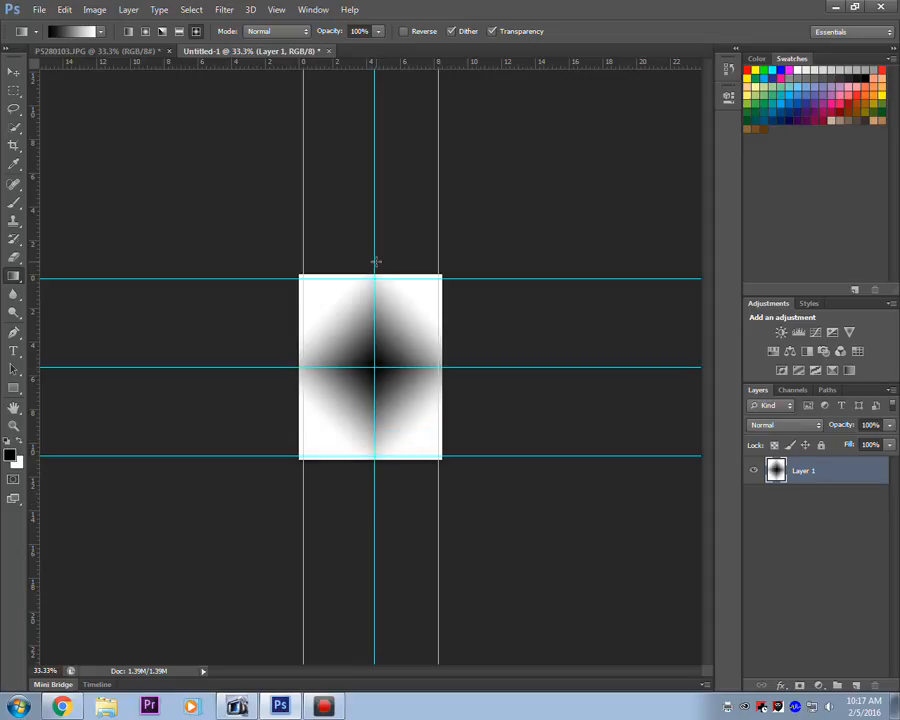
left_click_drag(378, 378, 372, 117)
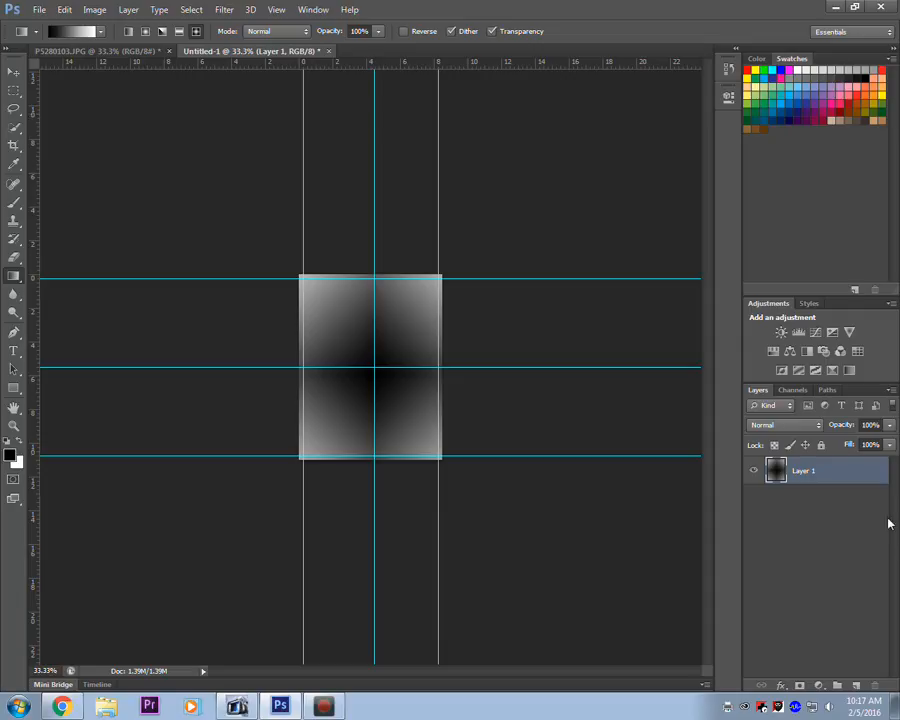
Step: Copy the cut-out portrait on Layer 0 of P5280103.JPG into the Untitled-1 document with the Move tool
left_click(78, 51)
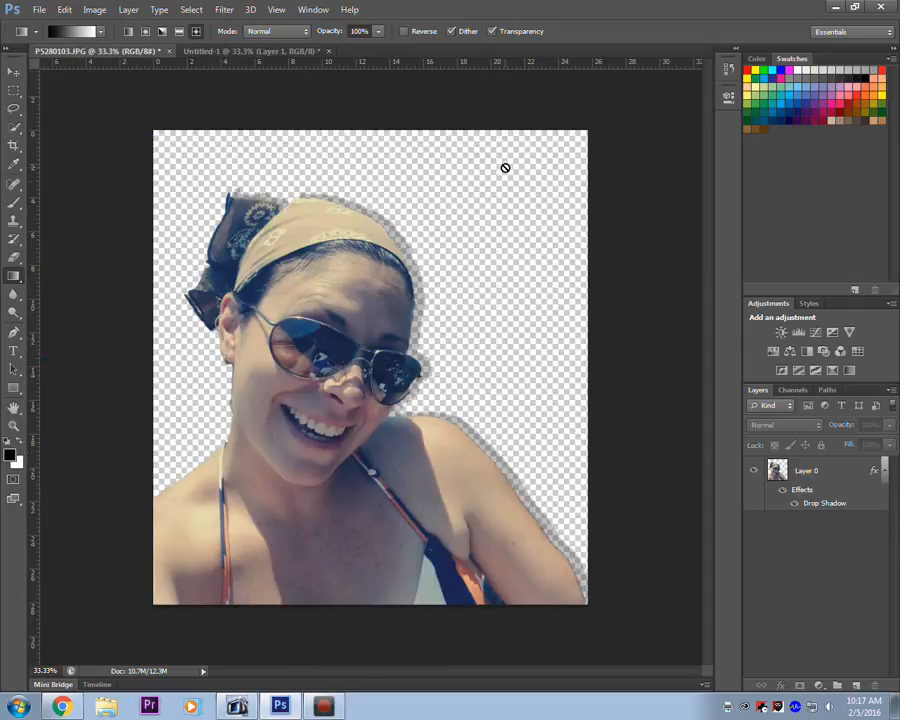
left_click(13, 72)
left_click(241, 120)
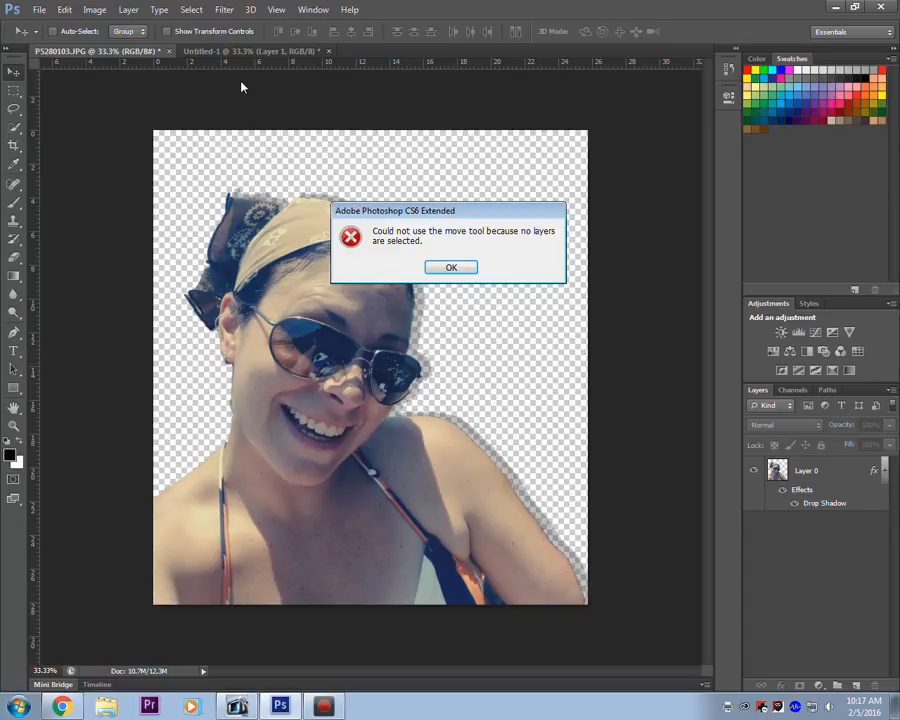
left_click(451, 267)
left_click(878, 470)
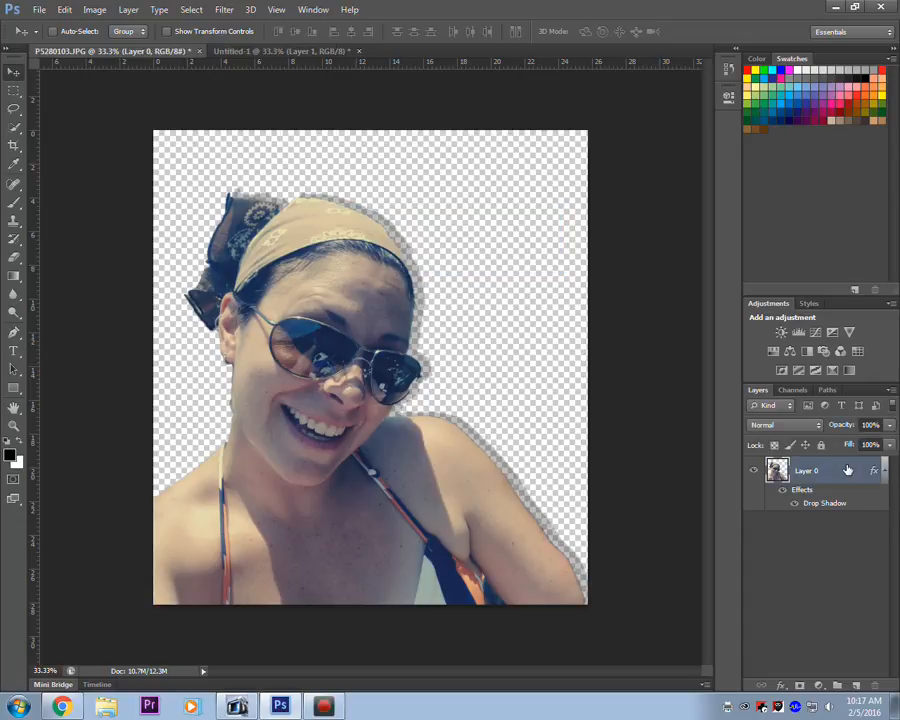
left_click_drag(310, 190, 356, 343)
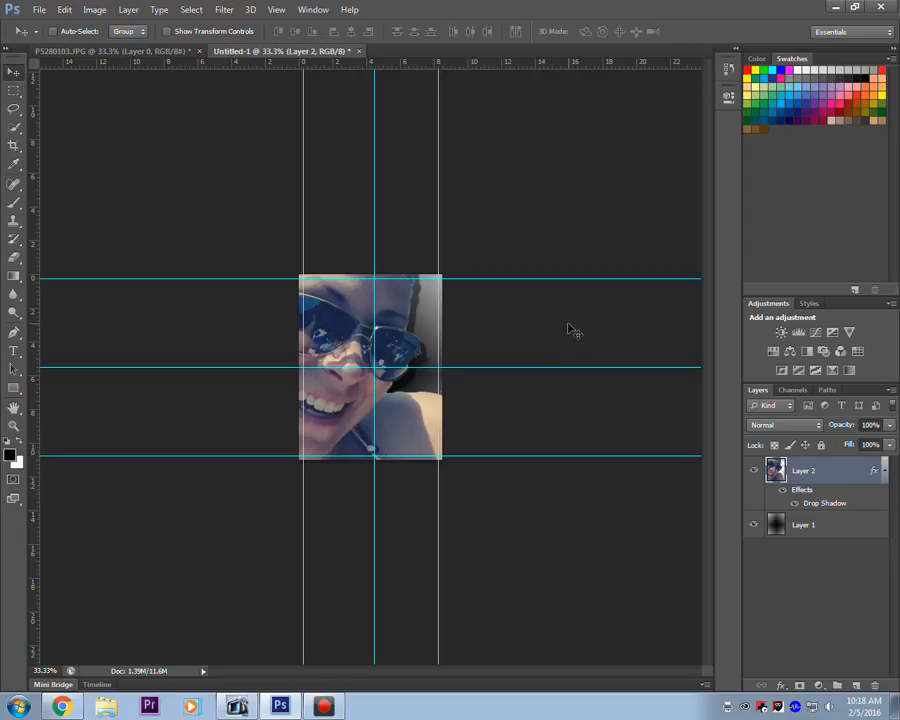
Step: Free-transform the portrait to about 31.6% scale, fitting it between the outer vertical guides with its base on the lowest horizontal guide
left_click(64, 14)
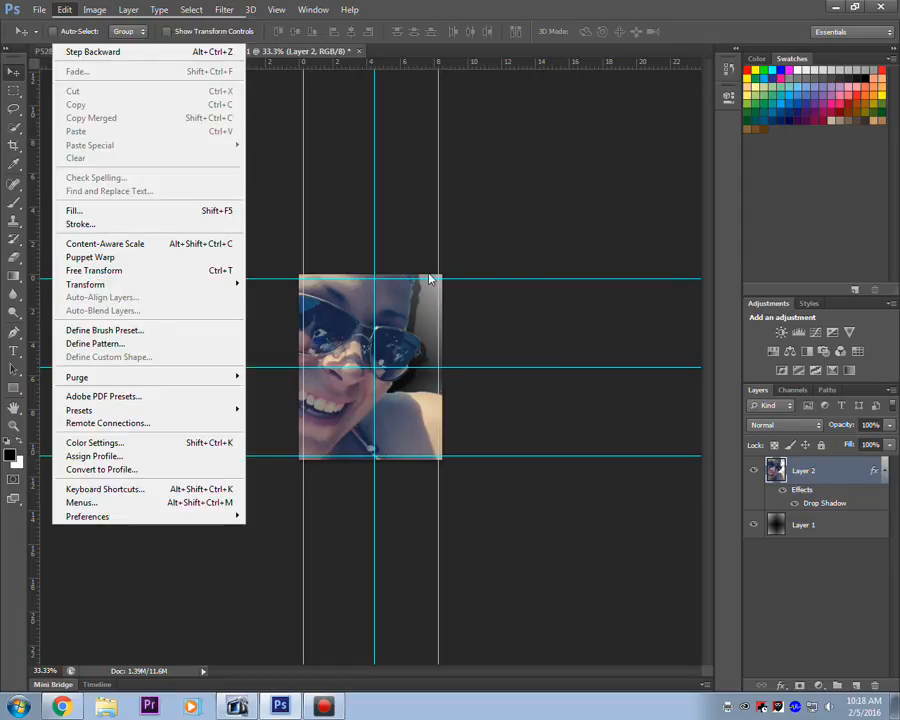
key("ctrl+t")
left_click_drag(582, 167, 306, 472)
left_click_drag(254, 506, 406, 371)
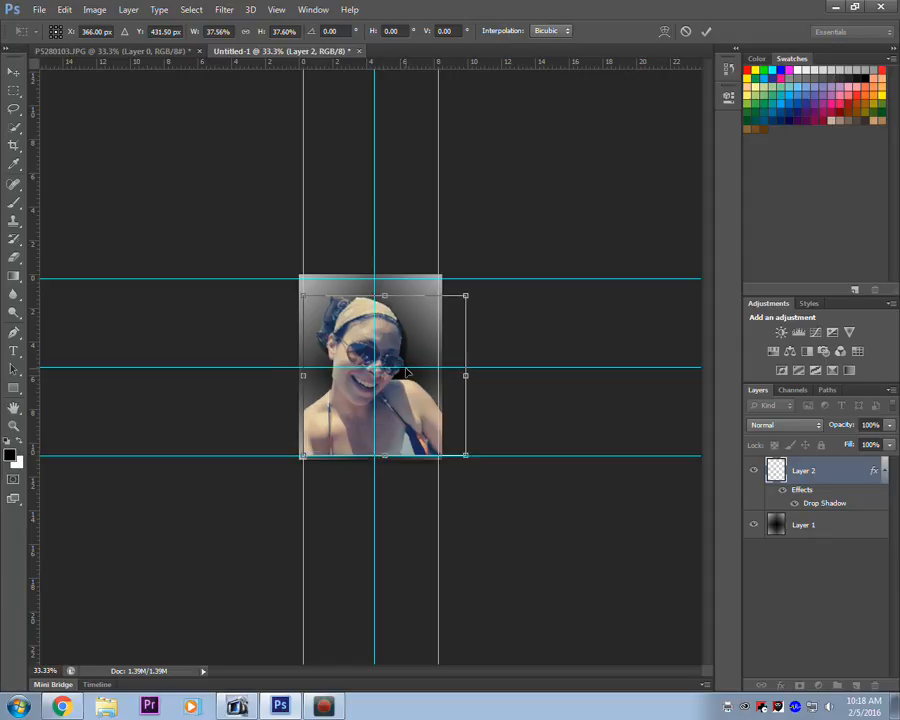
left_click_drag(466, 296, 463, 346)
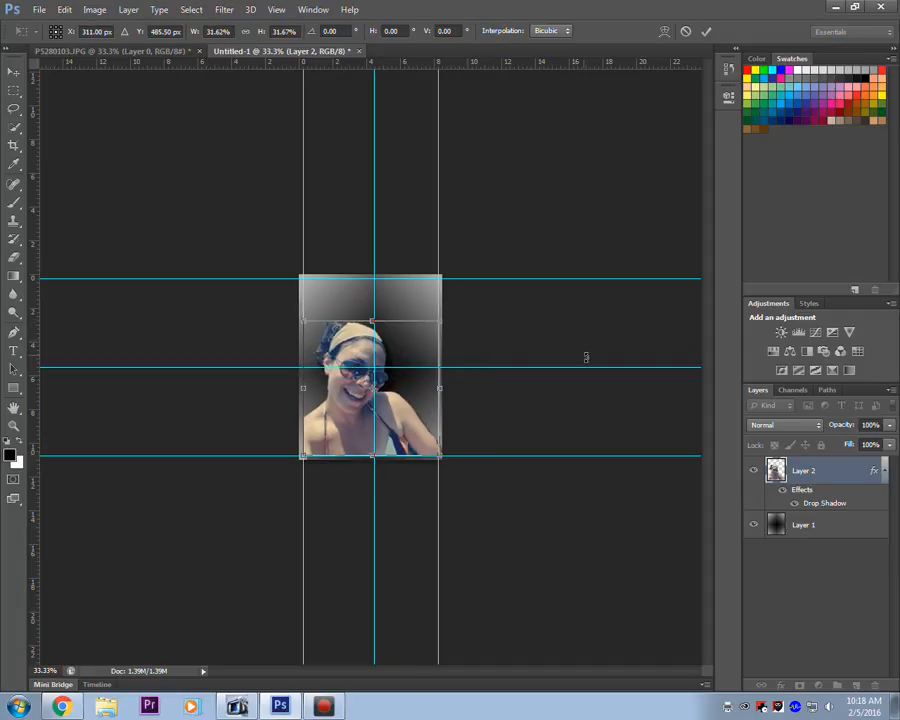
key("Return")
Step: Redraw the diamond gradient on Layer 1 behind the portrait in several directions, finishing with a diagonal one extending beyond the canvas corner
left_click(843, 528)
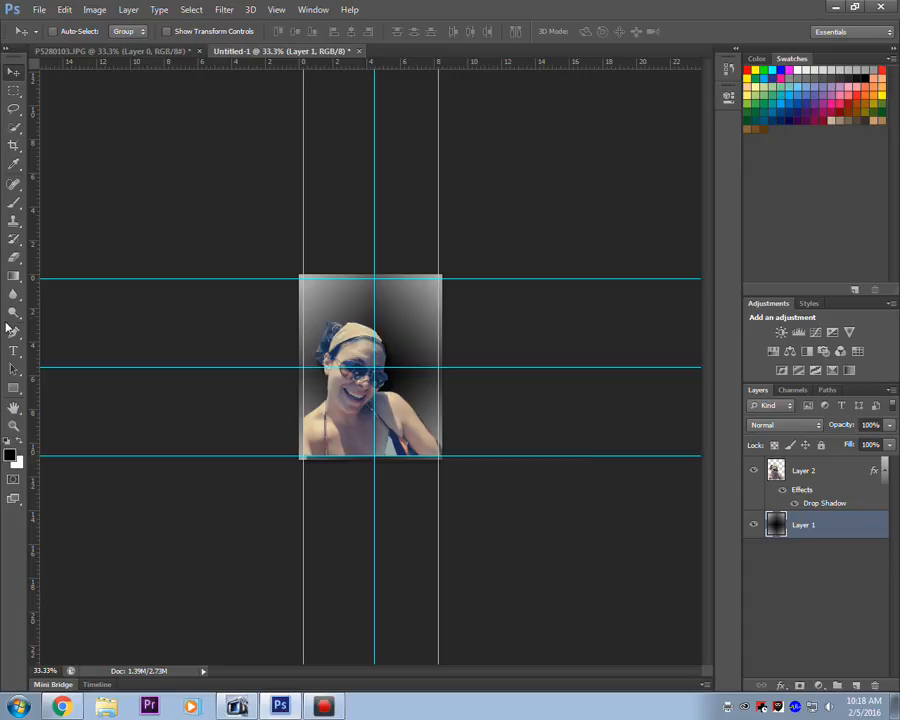
left_click(14, 277)
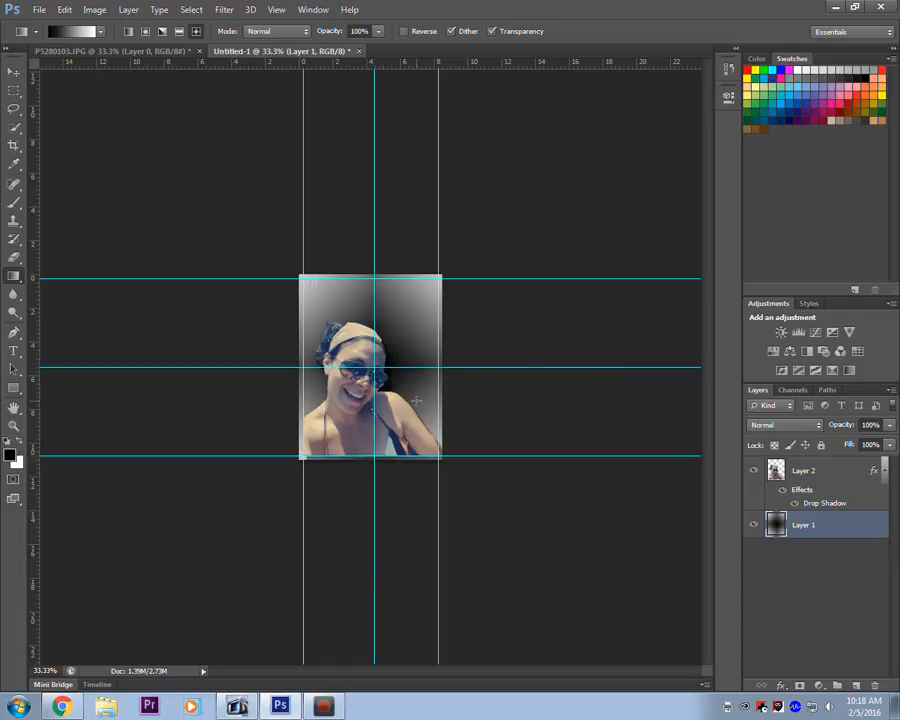
left_click_drag(301, 459, 293, 469)
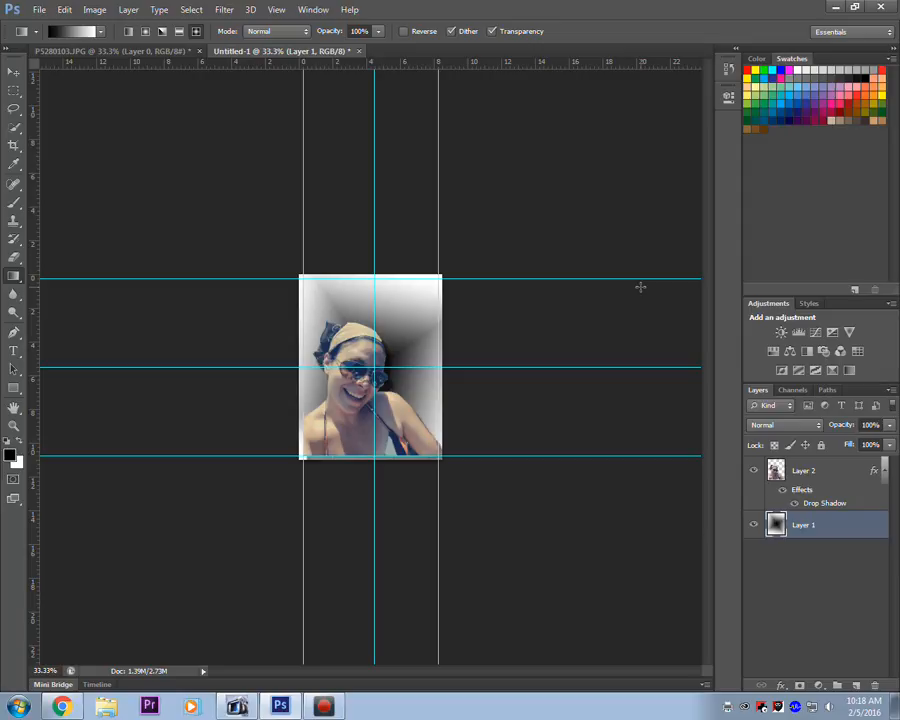
left_click_drag(322, 371, 520, 410)
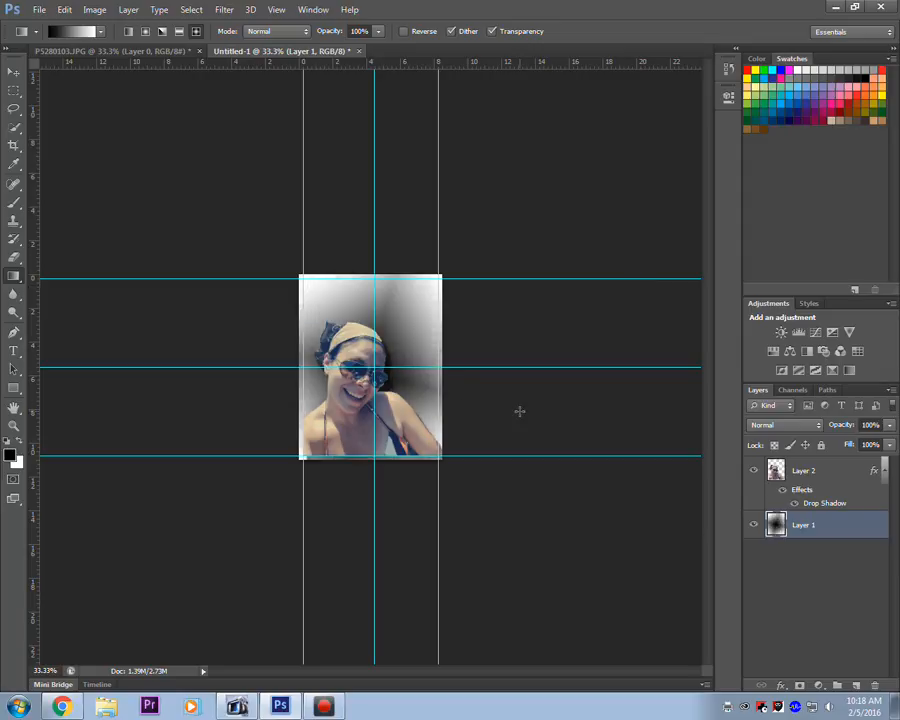
left_click_drag(301, 283, 227, 236)
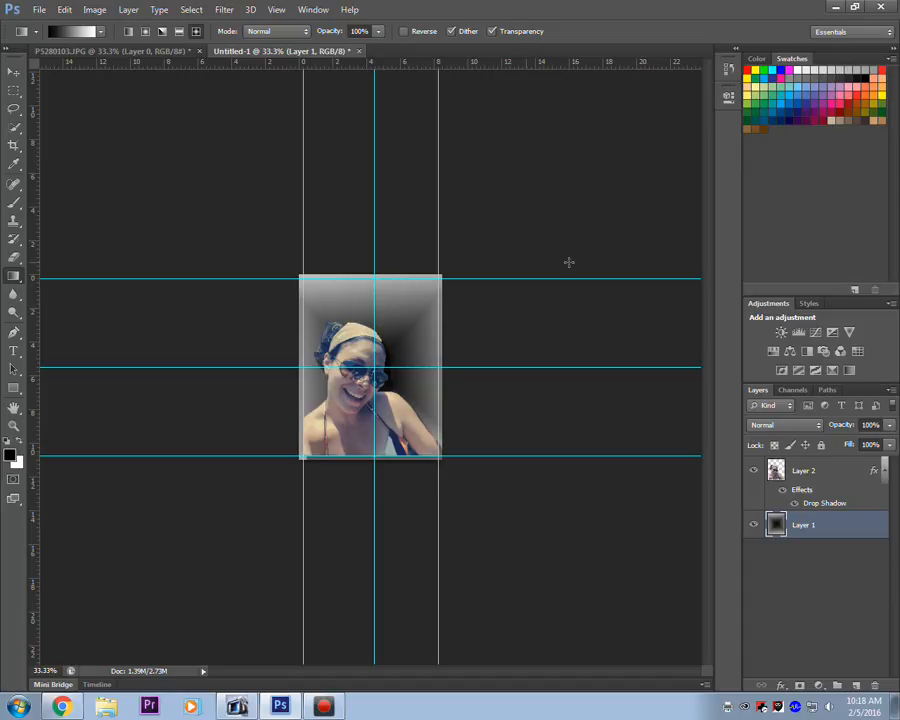